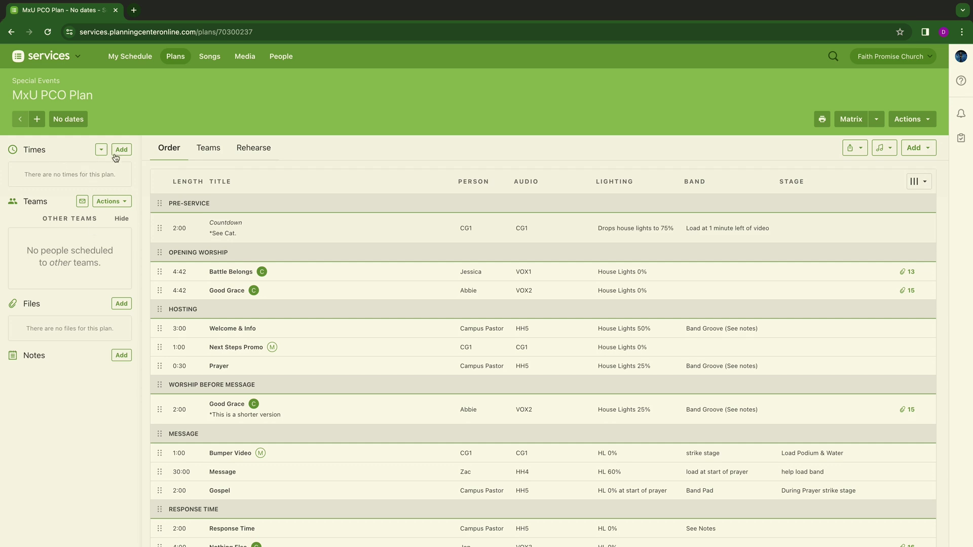
Save the 9:00 AM January 9 service time with Vocals reminded one day before.
left_click(116, 152)
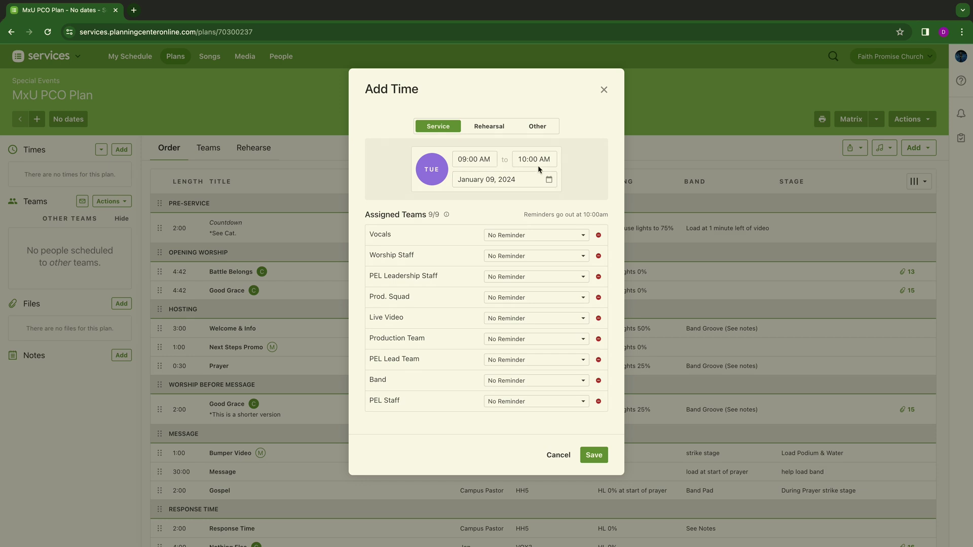
left_click(503, 236)
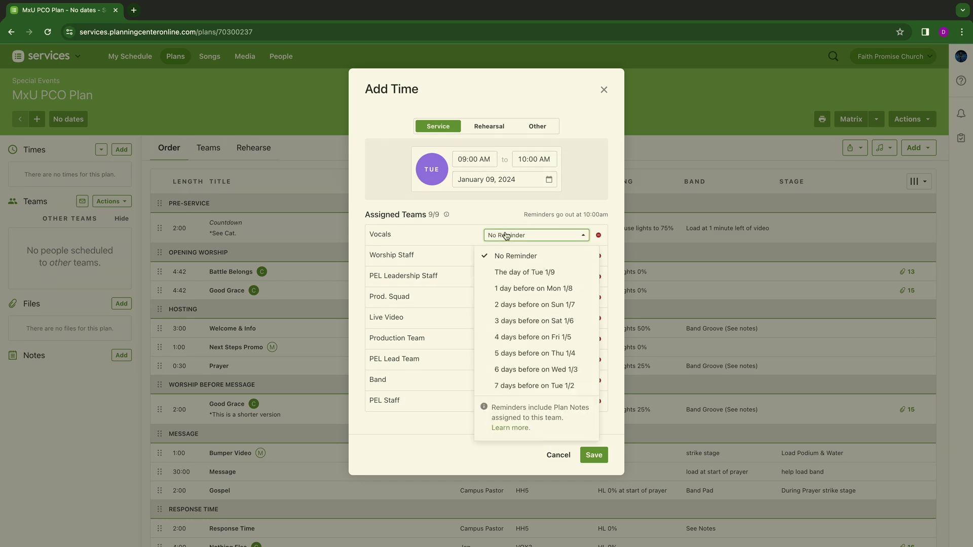
left_click(515, 289)
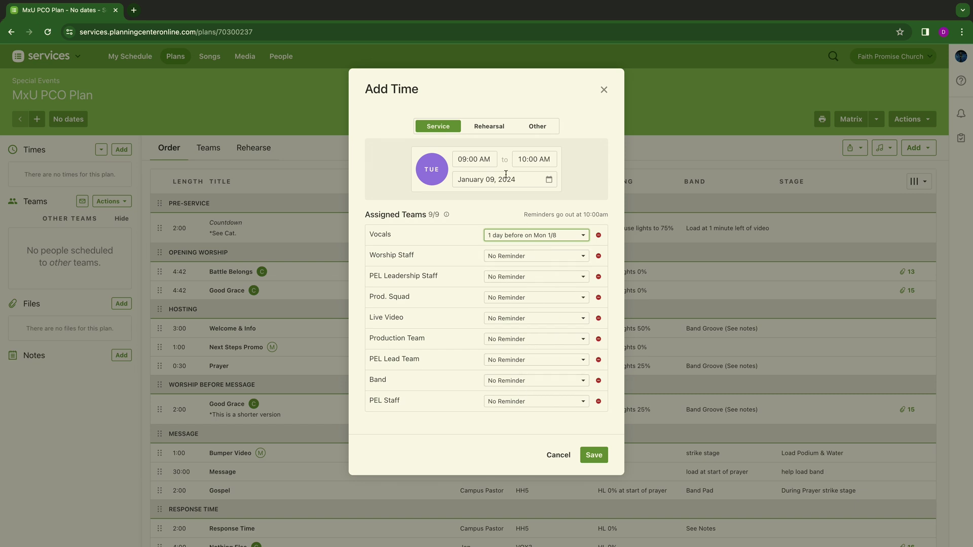
left_click(592, 456)
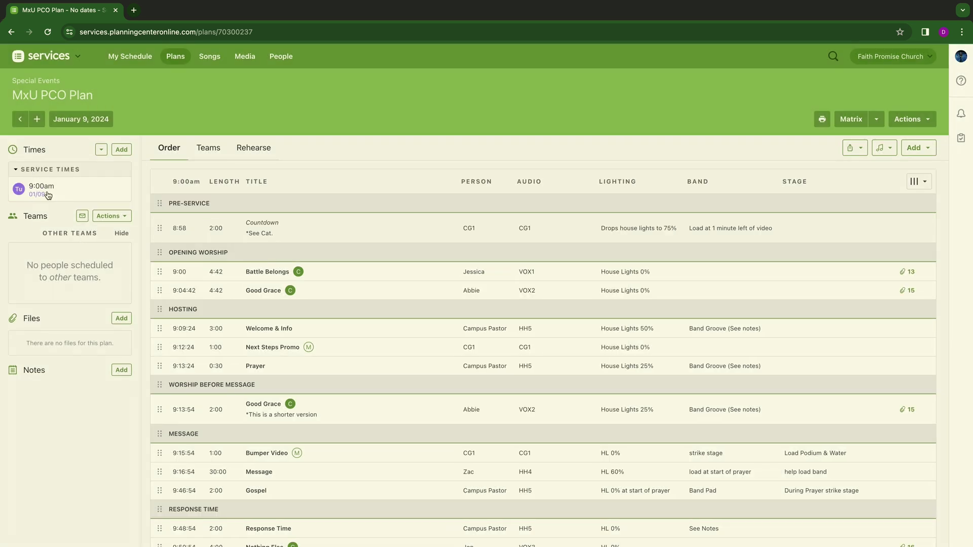
left_click(122, 151)
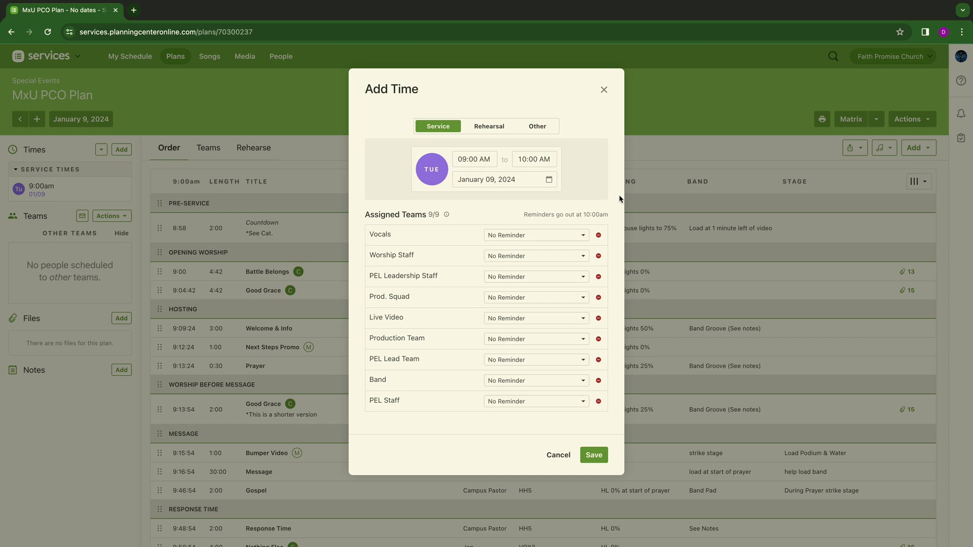
Make the new time a rehearsal named ALL TEAM Rehearsal on January 8.
left_click(489, 127)
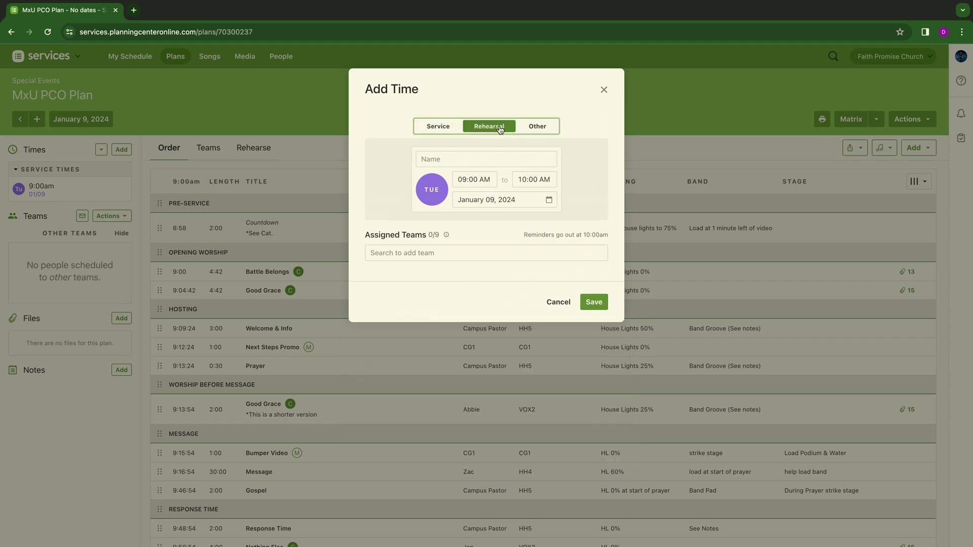
left_click(454, 157)
type("ALL TEAM Rehearsal")
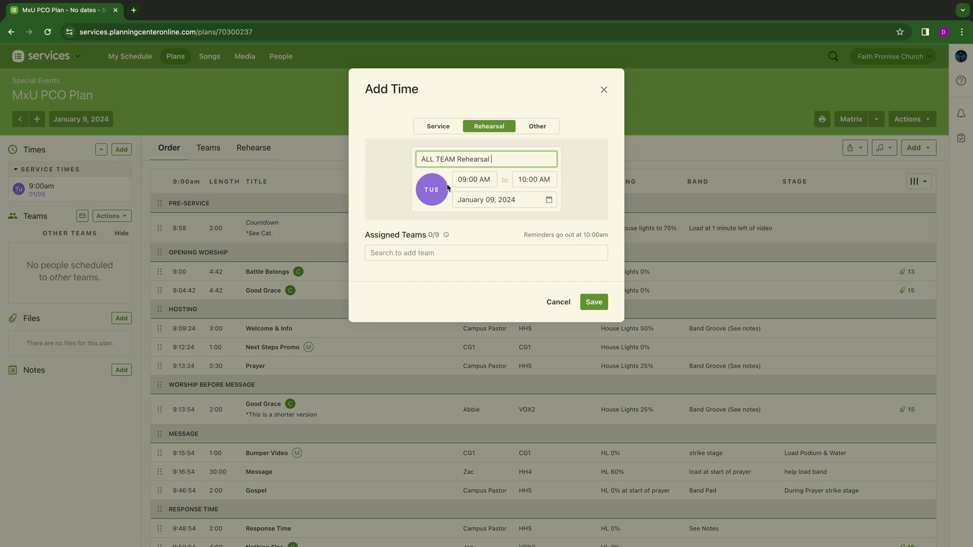
left_click(547, 202)
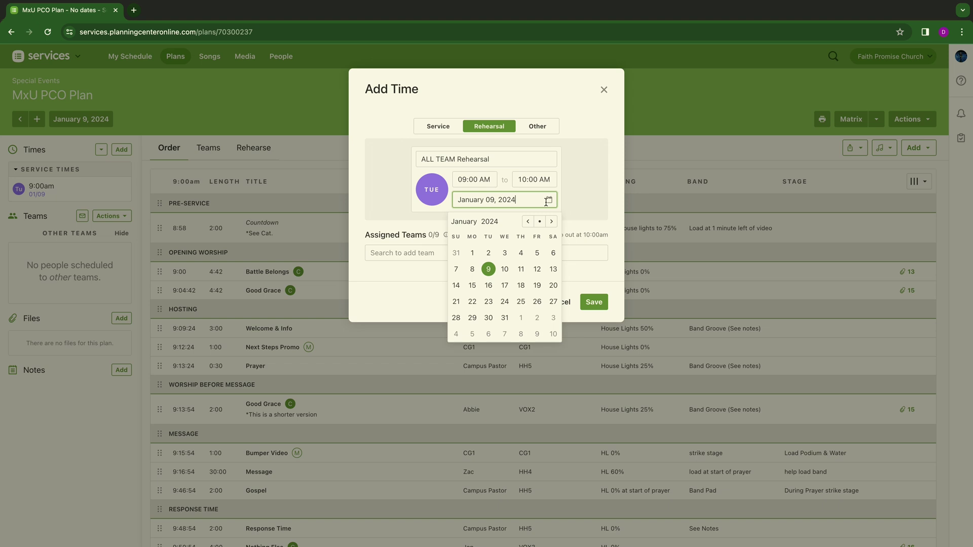
left_click(472, 268)
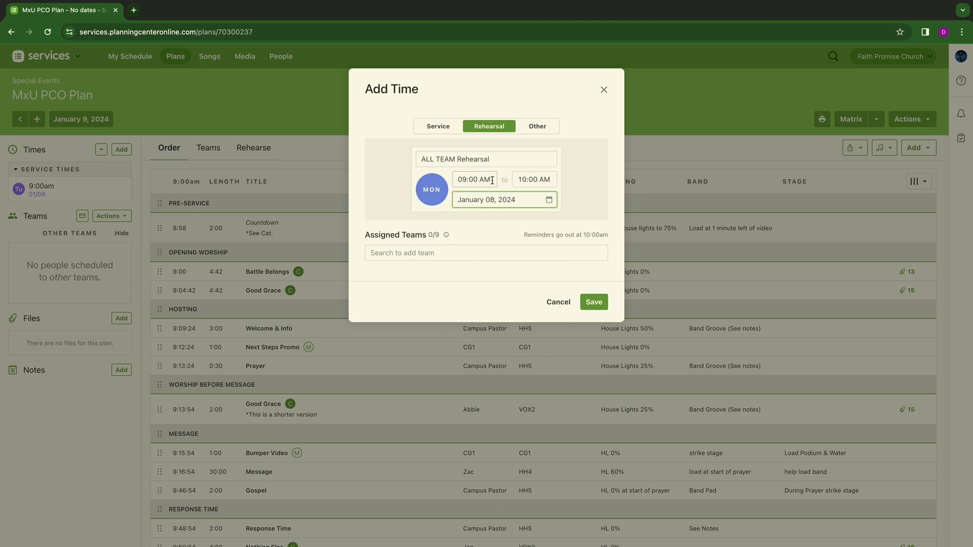
Set the rehearsal to run from 5:00 to 7:00 PM.
left_click(466, 180)
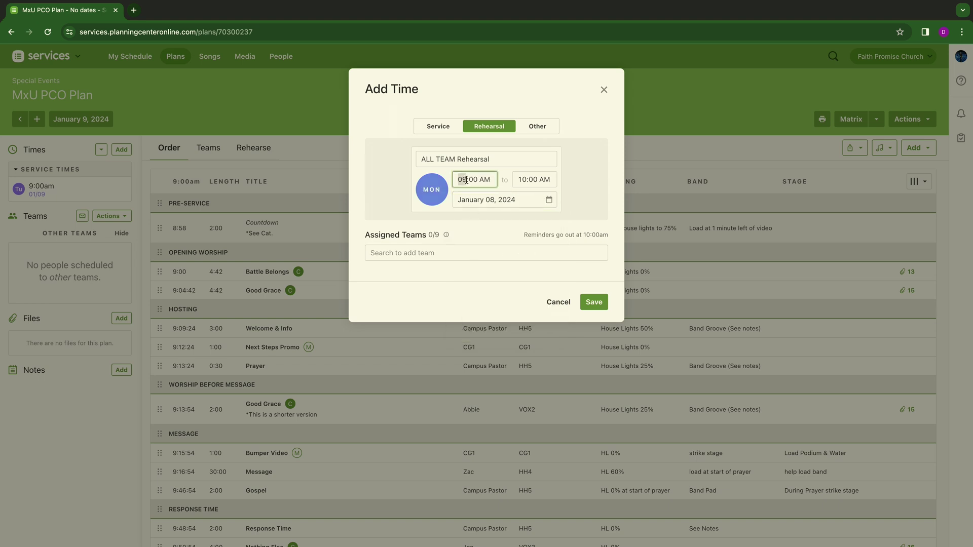
type("5")
left_click(481, 178)
left_click(527, 179)
type("7")
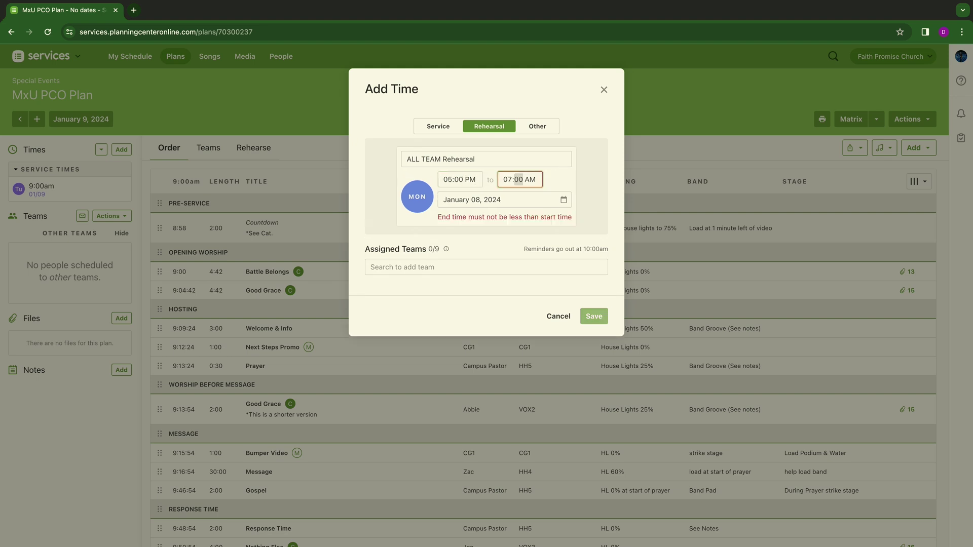
left_click(528, 177)
type("p")
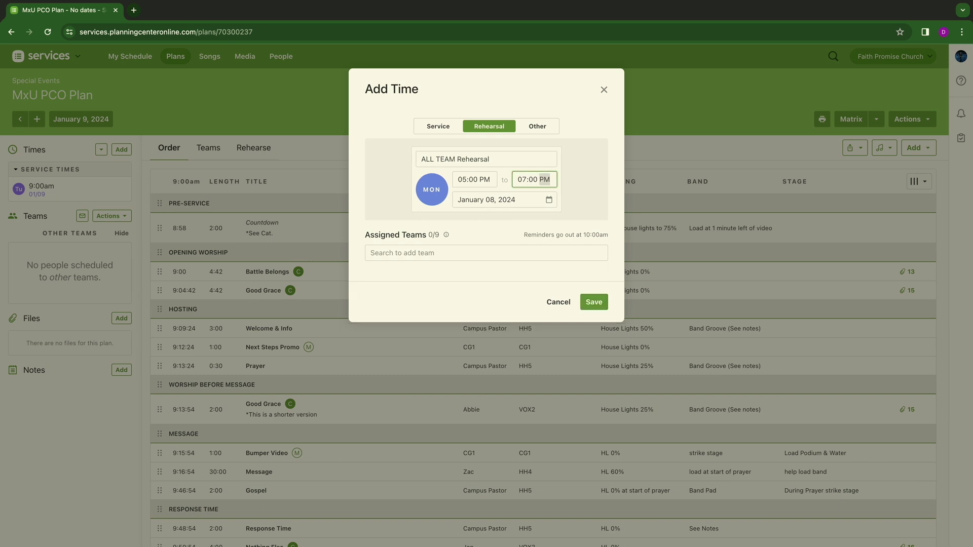
left_click(581, 180)
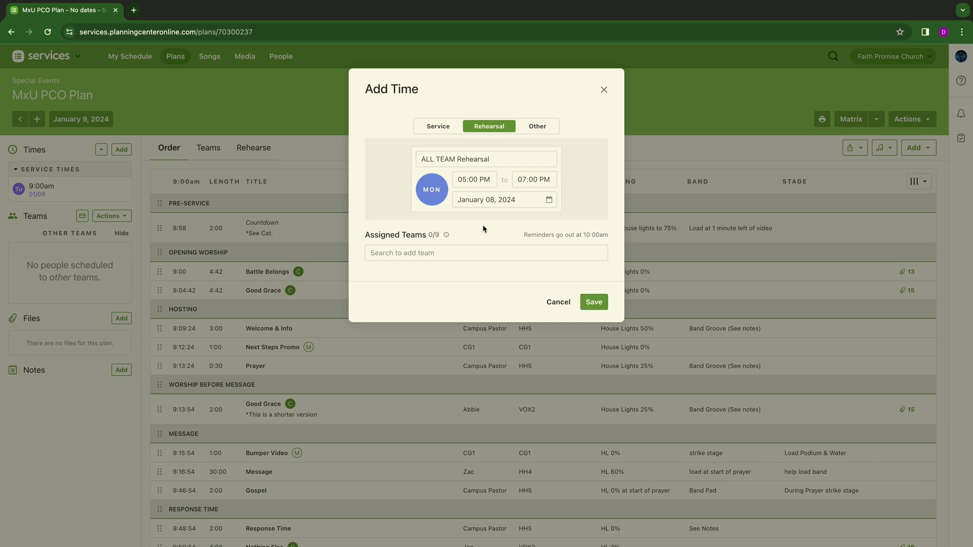
Assign Band with a one-day-before reminder (Sun 1/7) and save the rehearsal.
left_click(415, 253)
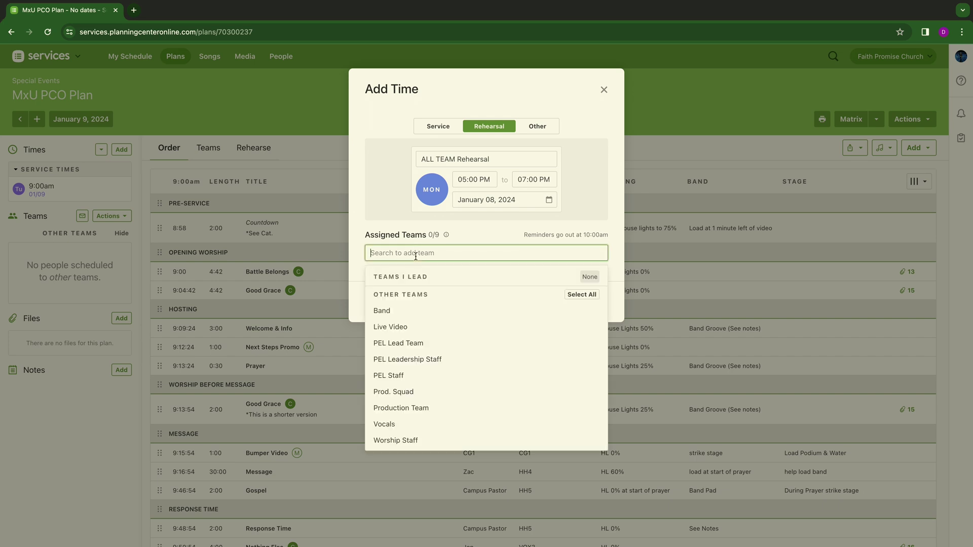
left_click(408, 310)
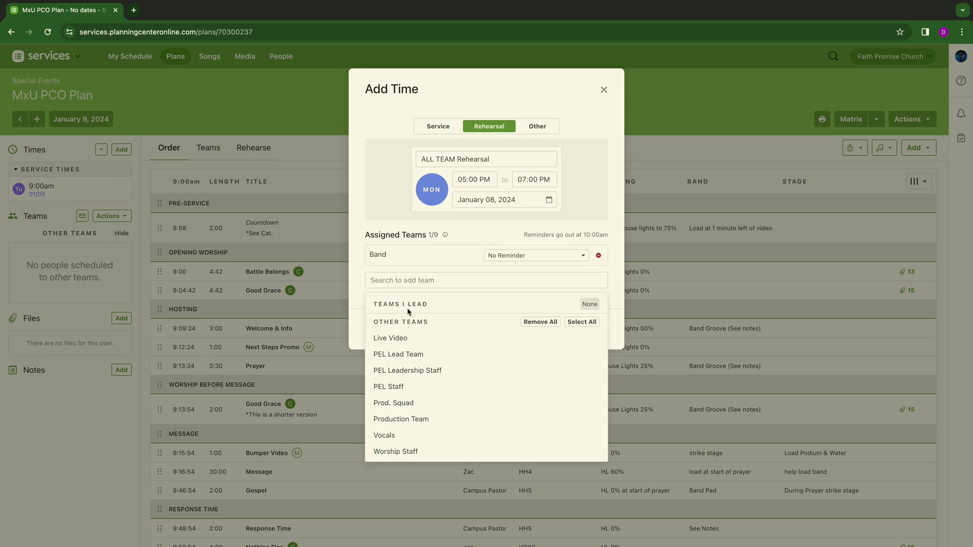
left_click(580, 226)
left_click(537, 255)
left_click(545, 307)
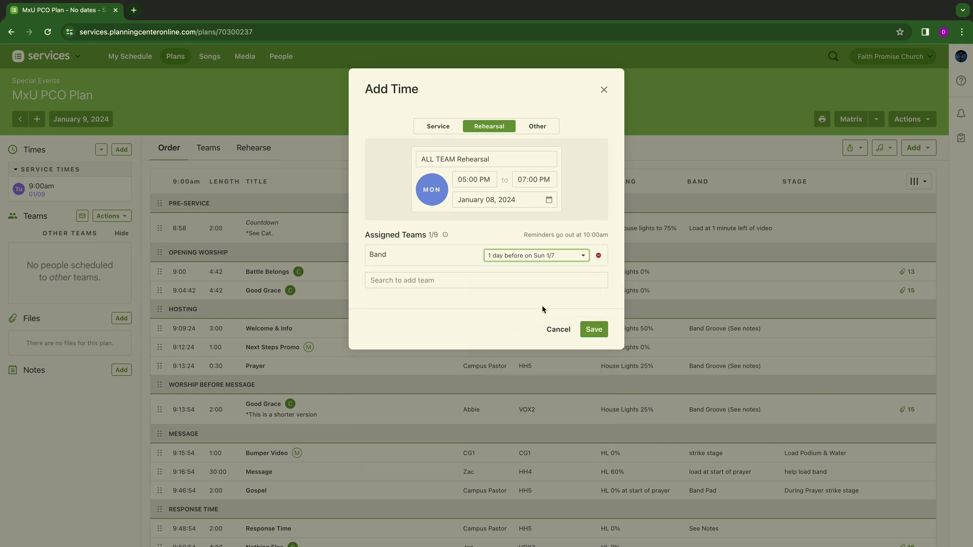
left_click(593, 330)
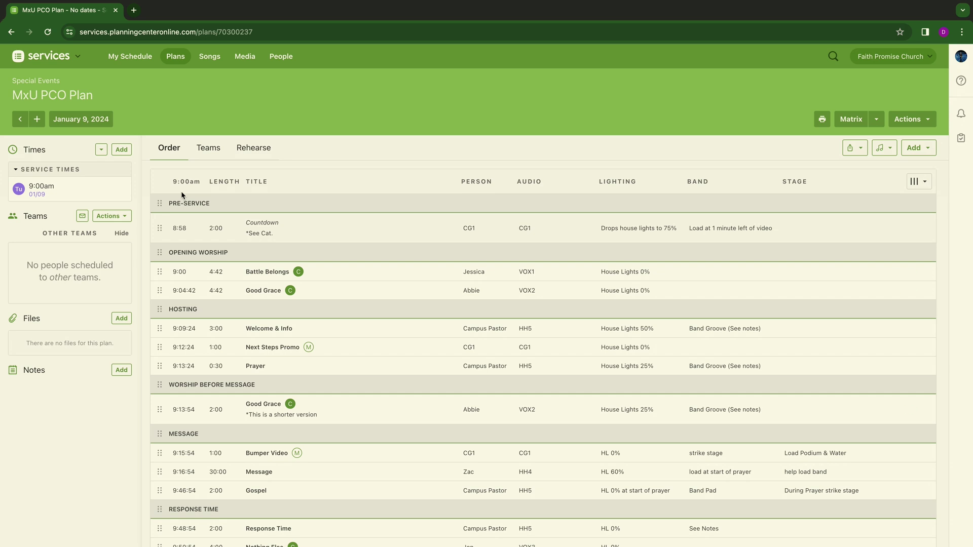
left_click(16, 214)
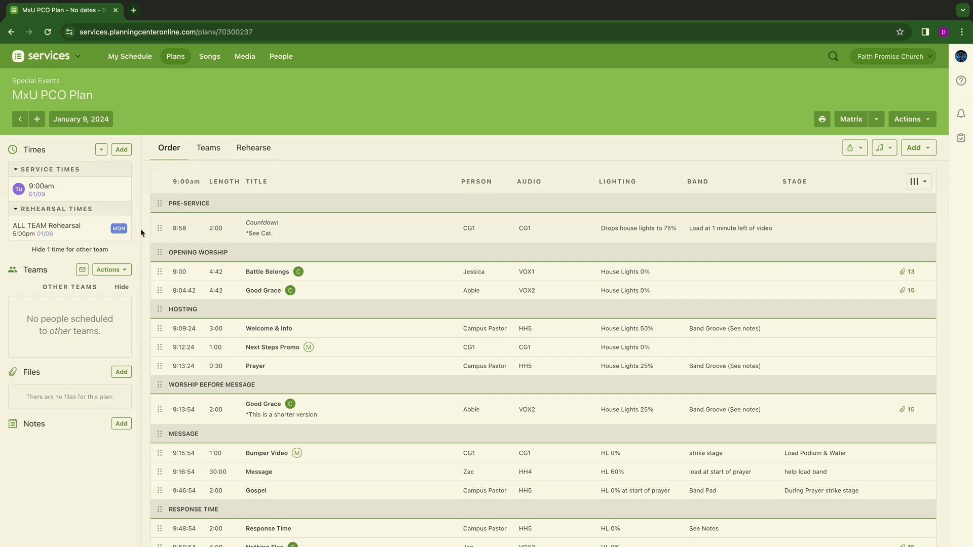
Add an Other time named CALL TIME ALL TEAMs running 7:00–10:30 AM.
left_click(125, 152)
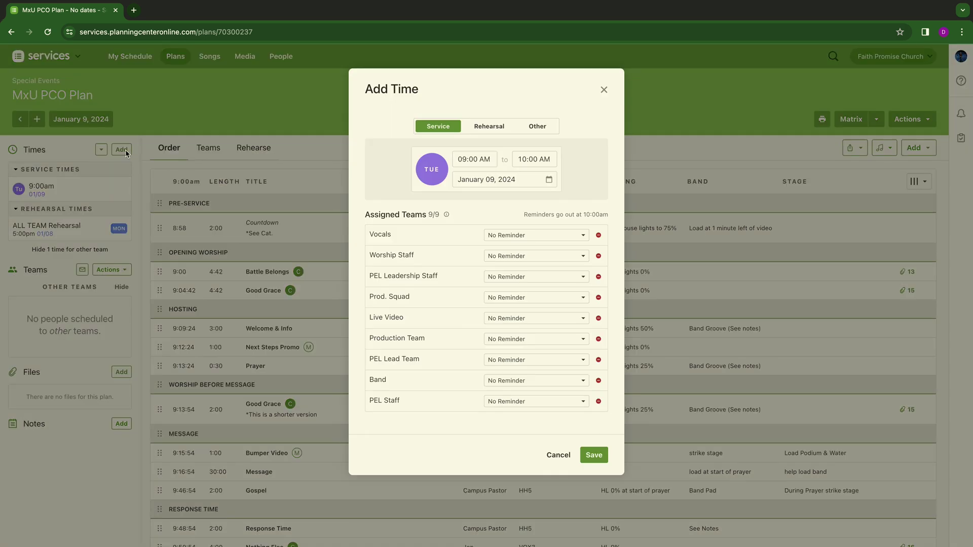
left_click(537, 128)
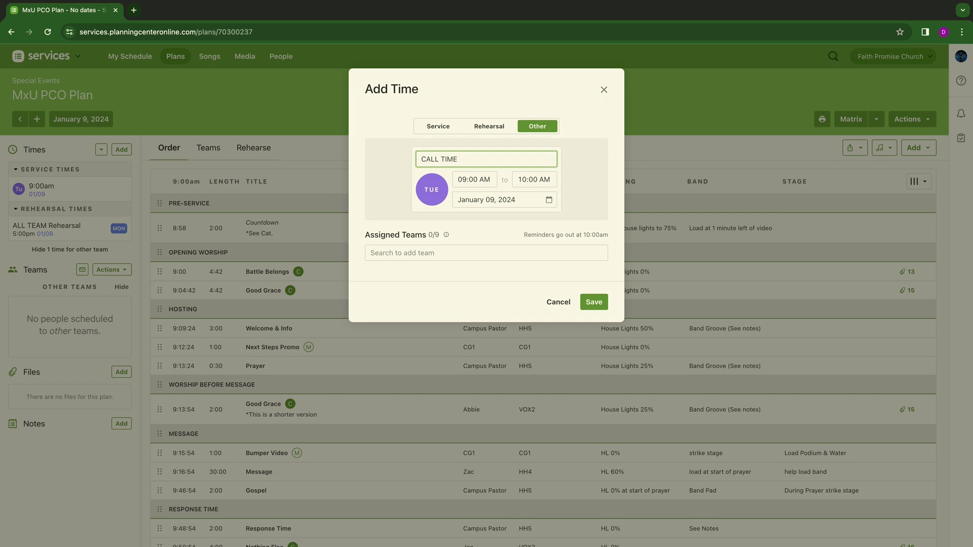
type("ALL TEAMs")
left_click(463, 179)
type("7")
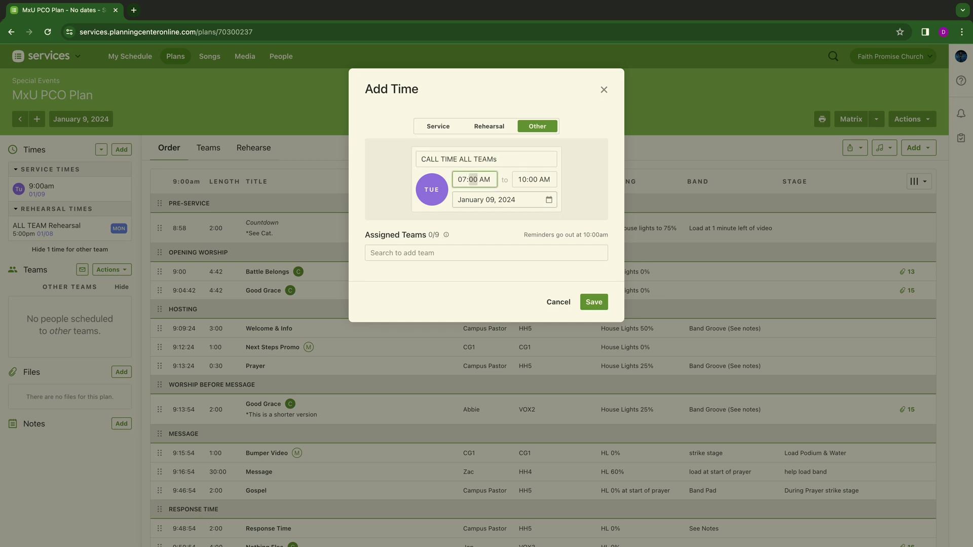
left_click(533, 180)
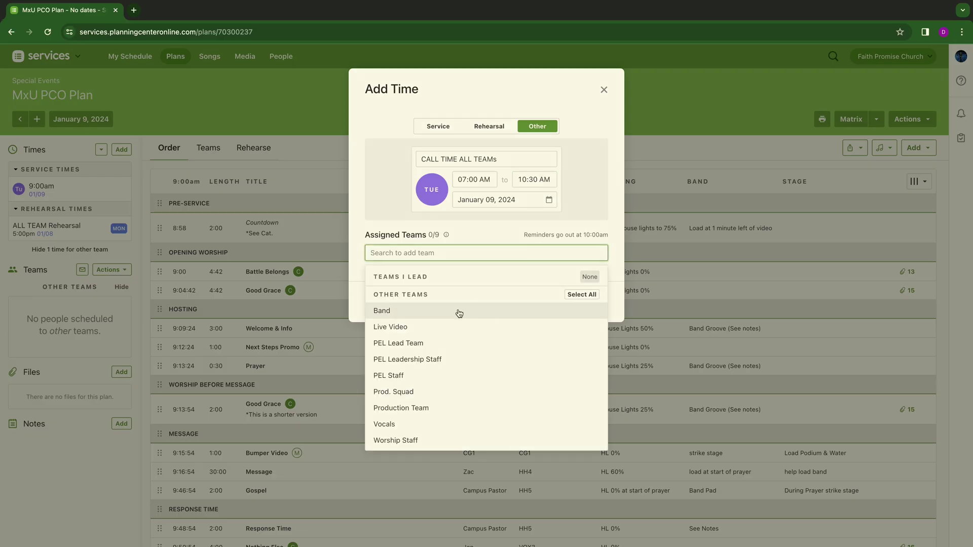
Assign Band to the call time with a reminder on Monday 1/8.
left_click(456, 311)
left_click(557, 256)
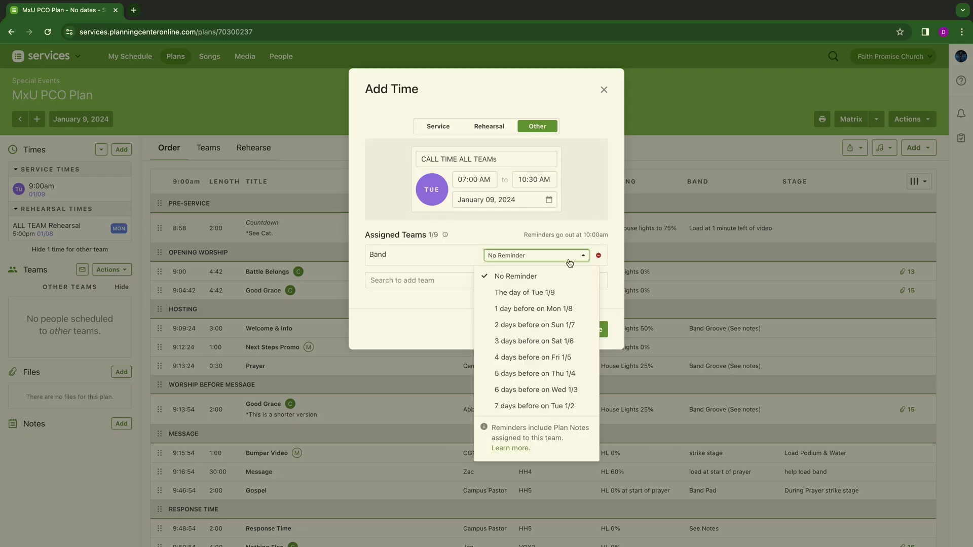
left_click(535, 308)
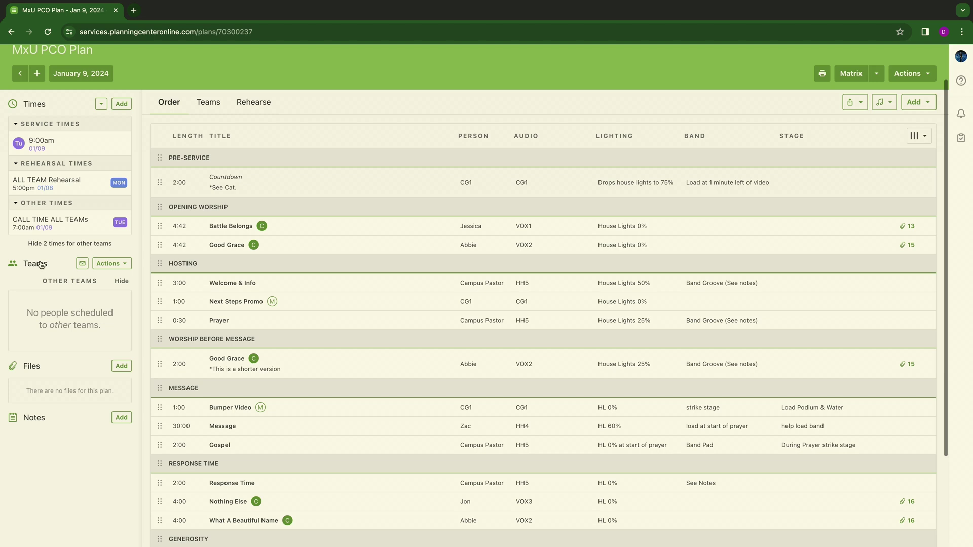
Open the team actions list in the plan's Teams section.
left_click(125, 268)
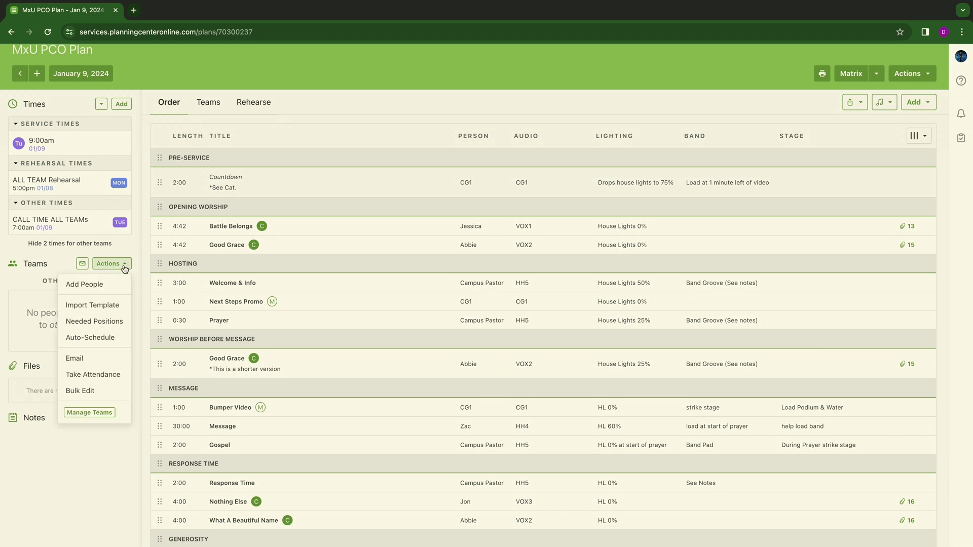
Set Associate Producer and CG 2 (Lyrics) to need one person each.
left_click(110, 321)
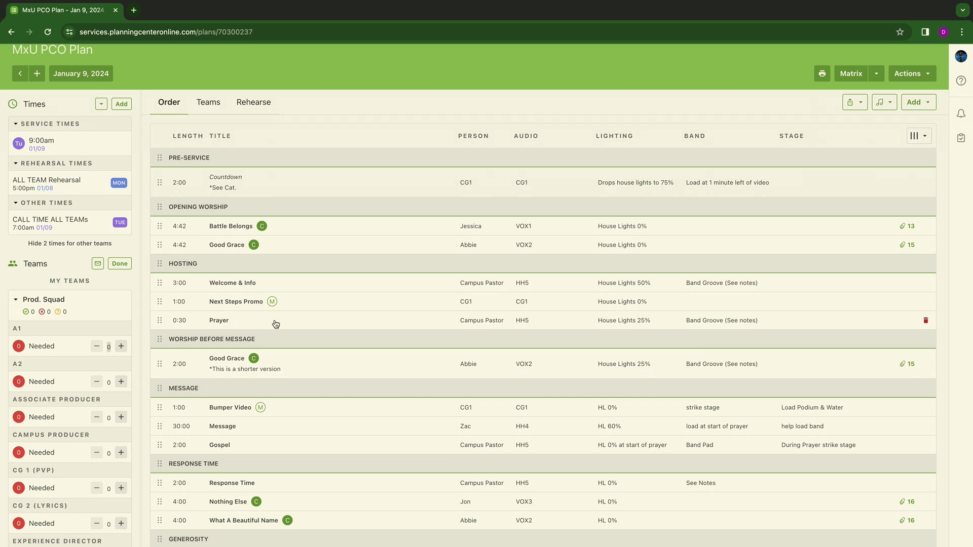
scroll(62, 298, "down", 3)
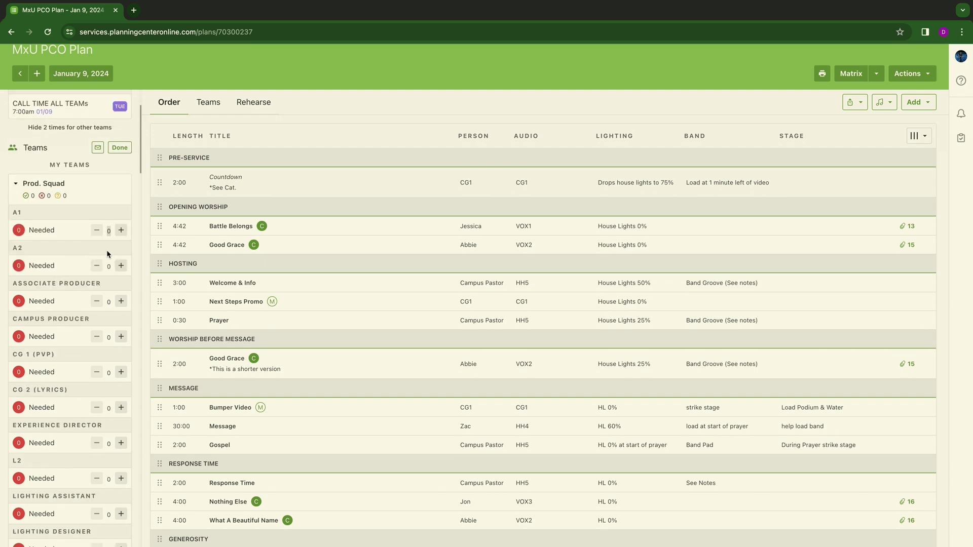
scroll(77, 272, "down", 1)
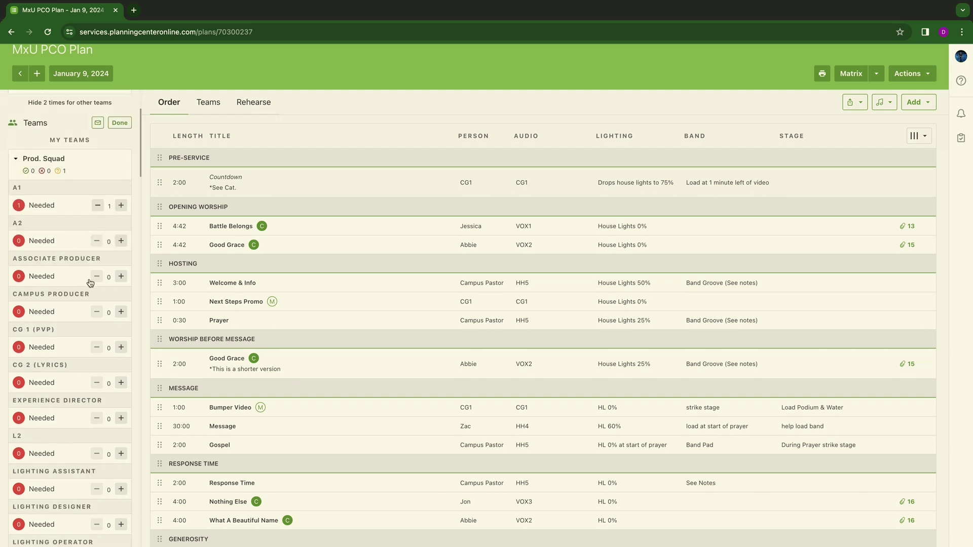
left_click(121, 277)
scroll(121, 283, "down", 1)
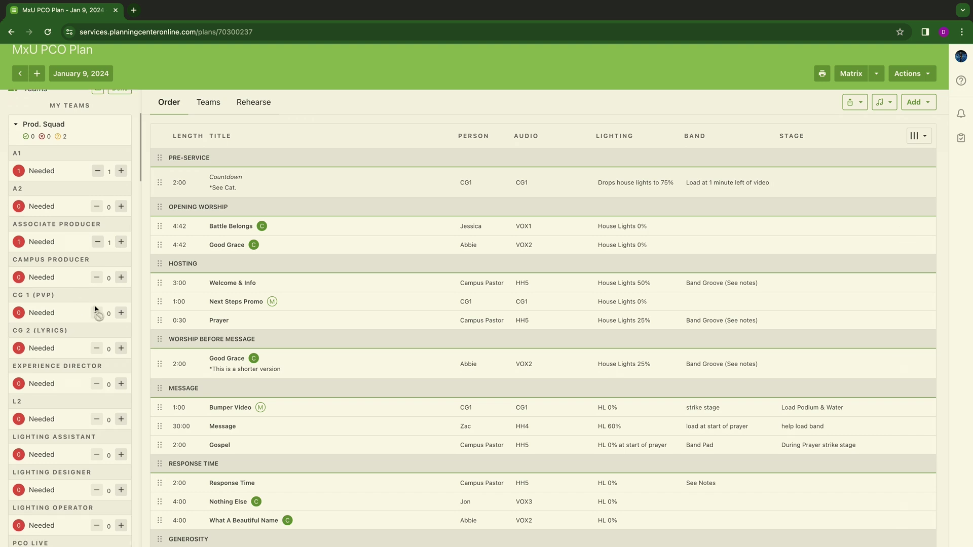
scroll(79, 312, "down", 2)
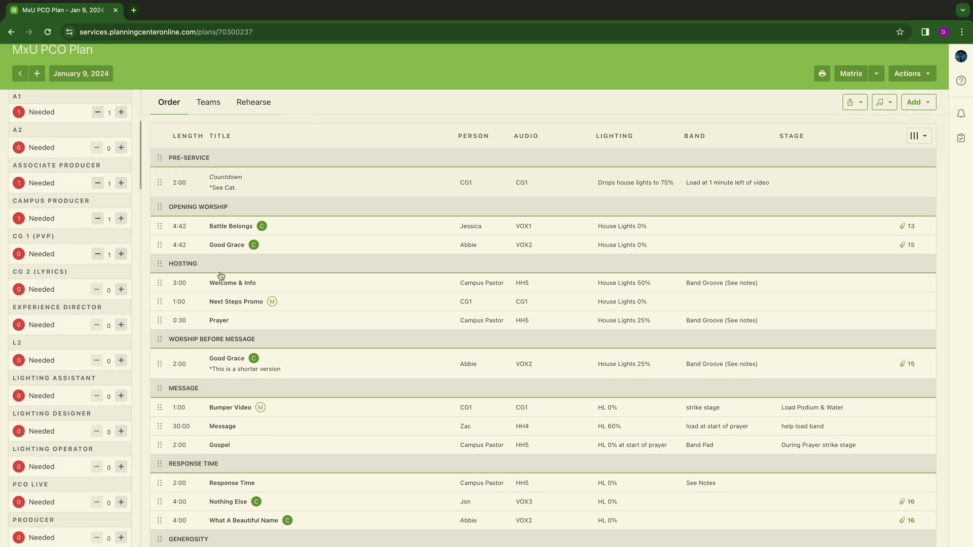
scroll(72, 232, "down", 1)
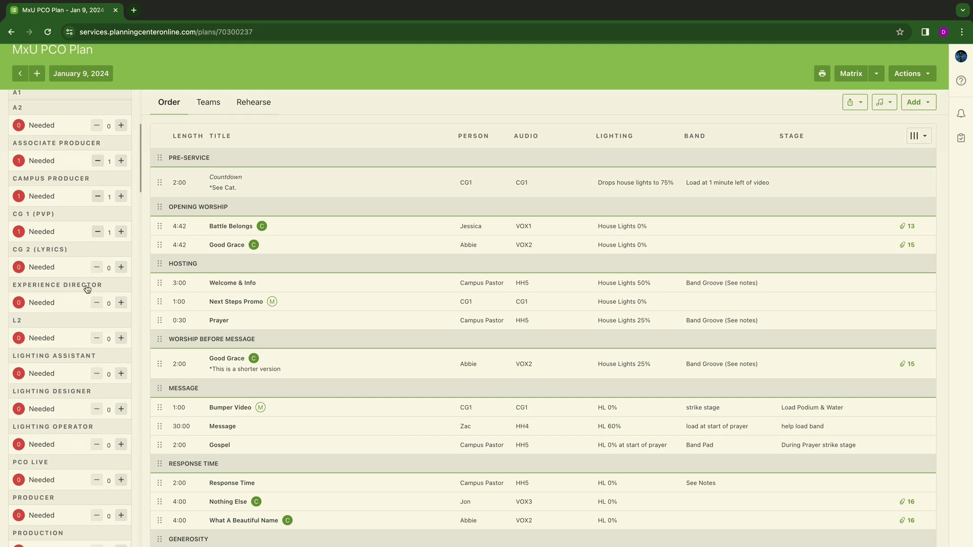
left_click(121, 269)
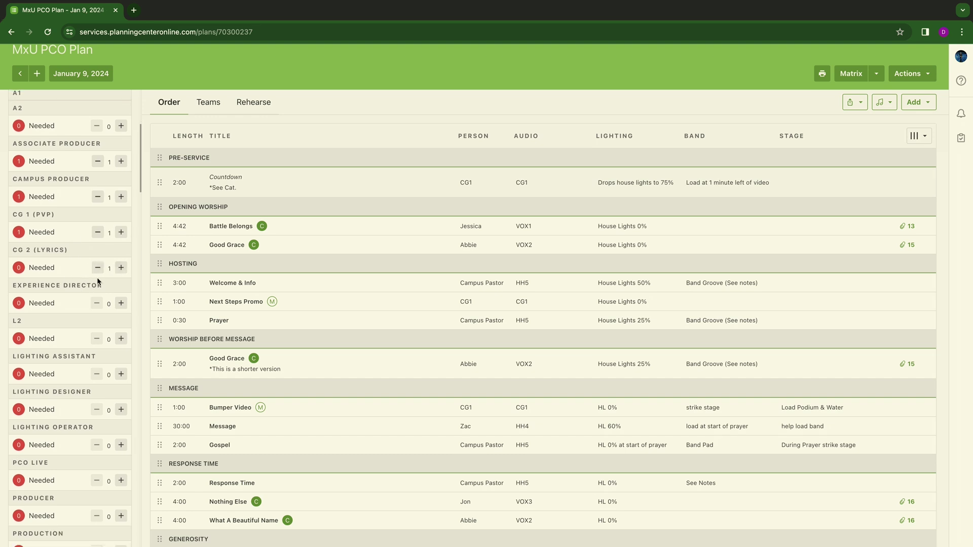
scroll(121, 277, "down", 1)
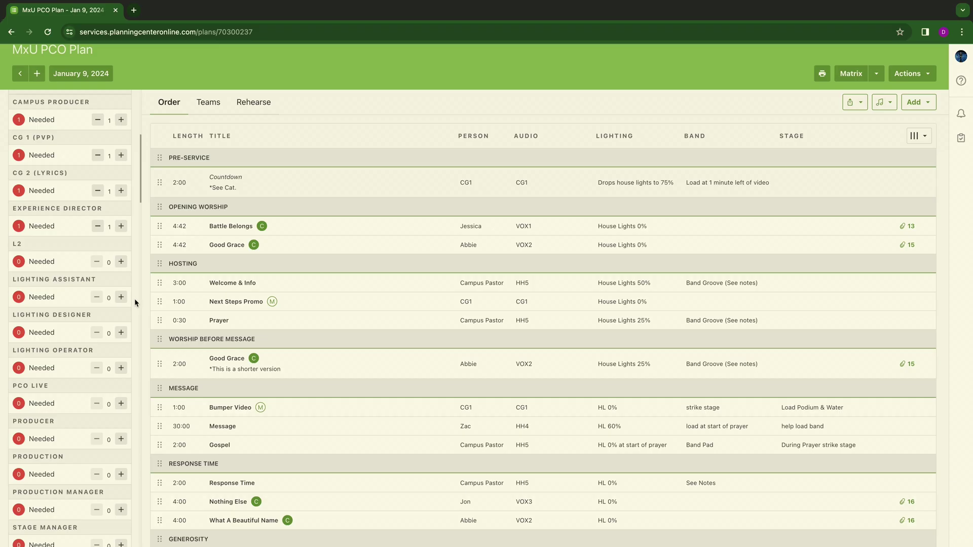
Set Lighting Designer, Stage Manager and Stage Team to need one person each.
left_click(122, 333)
scroll(121, 329, "down", 2)
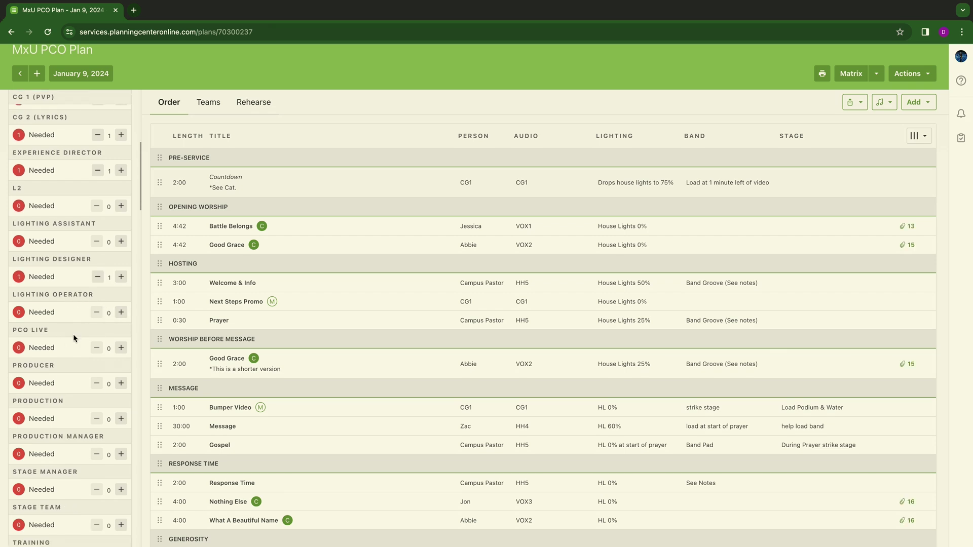
scroll(73, 336, "down", 4)
scroll(72, 333, "down", 4)
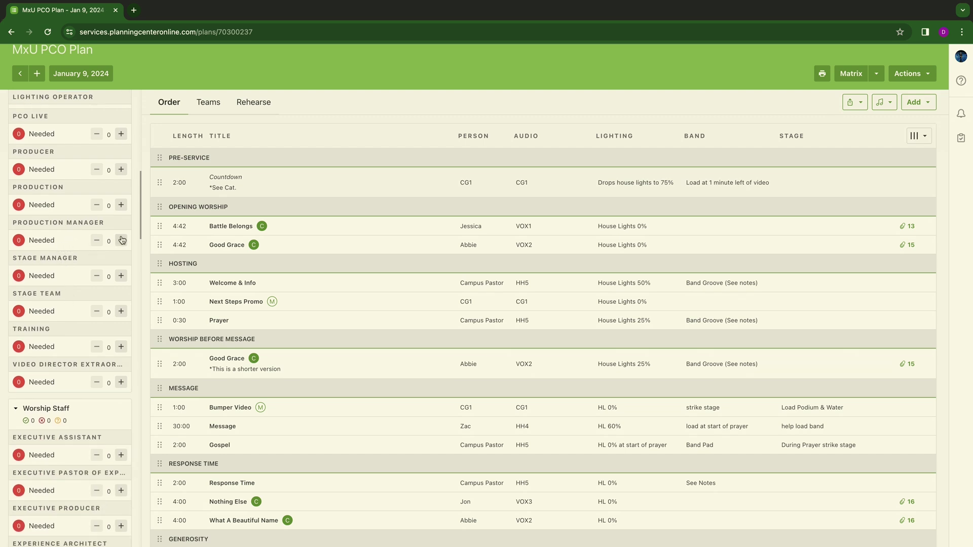
left_click(121, 276)
left_click(121, 312)
scroll(77, 331, "down", 1)
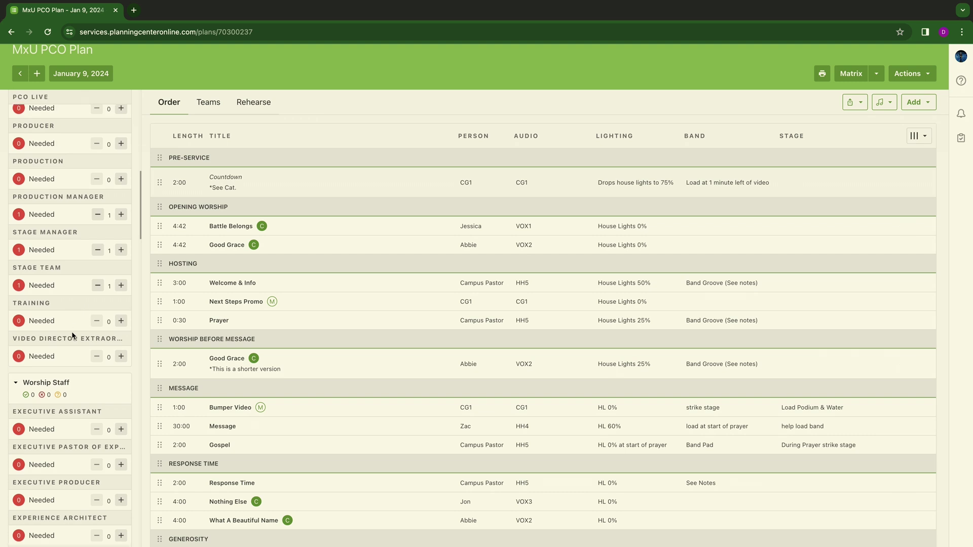
scroll(59, 349, "down", 2)
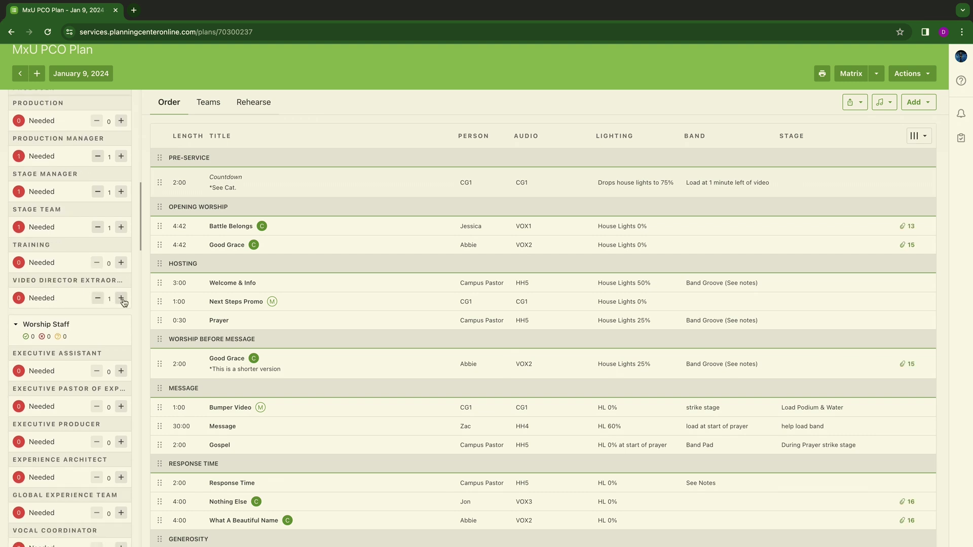
scroll(74, 310, "down", 5)
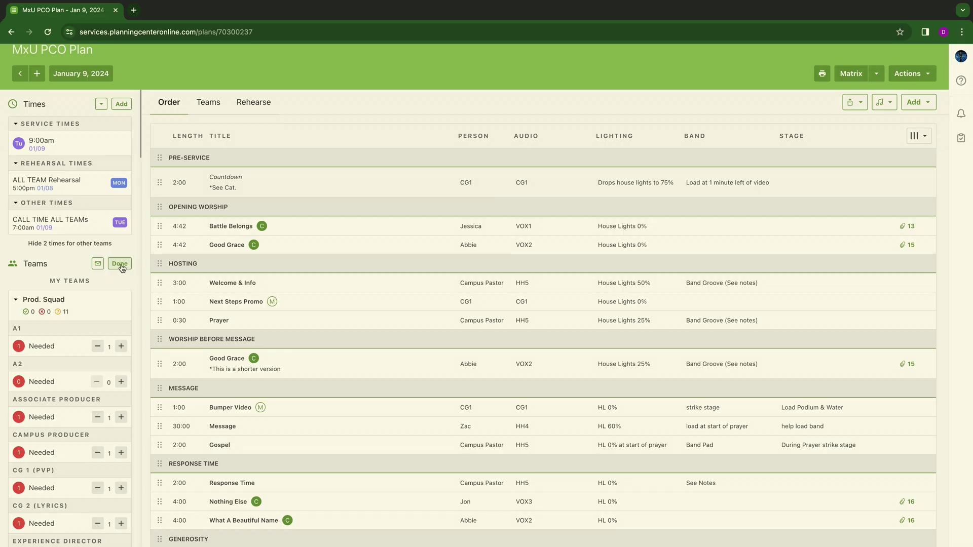
Lock in the needed counts, then review and close the A1 position's assignment options.
left_click(120, 264)
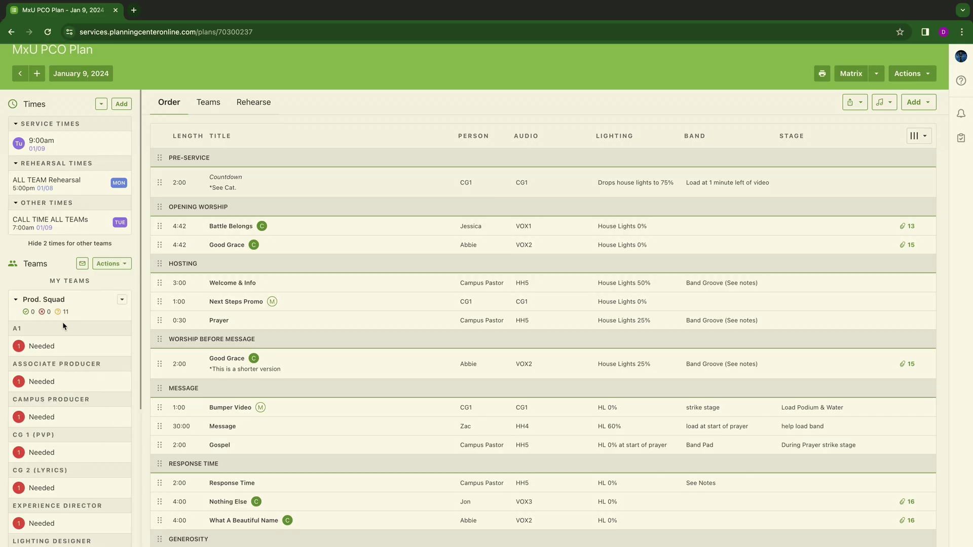
scroll(89, 458, "down", 3)
scroll(89, 455, "down", 3)
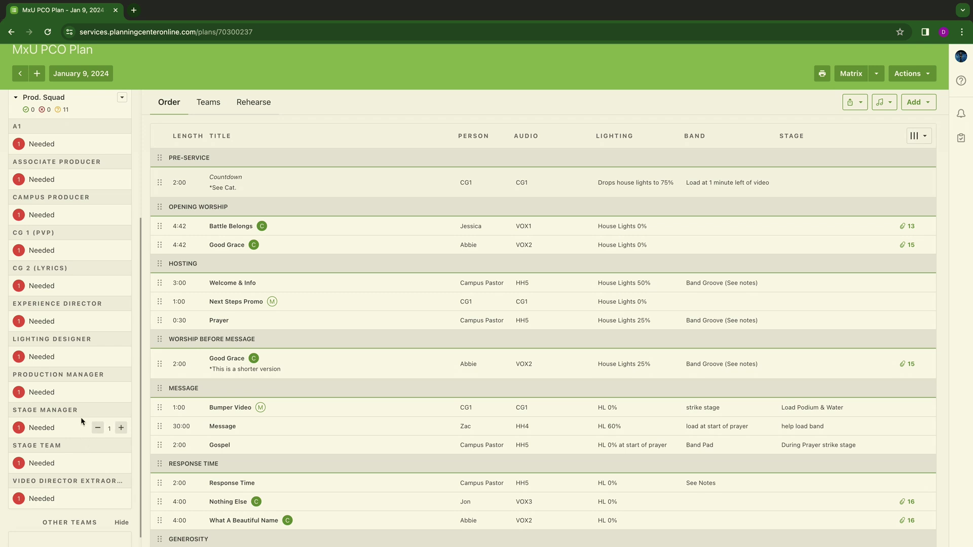
scroll(81, 418, "up", 2)
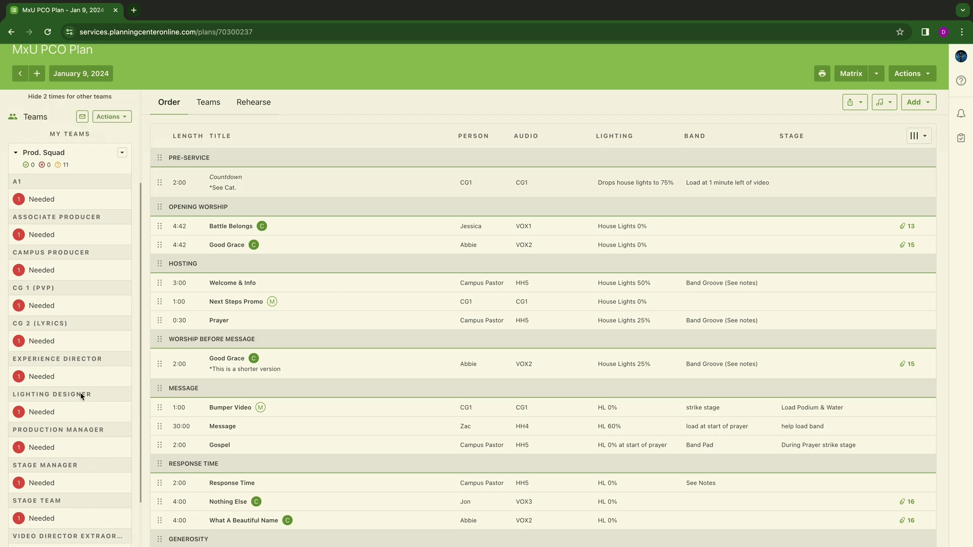
left_click(50, 201)
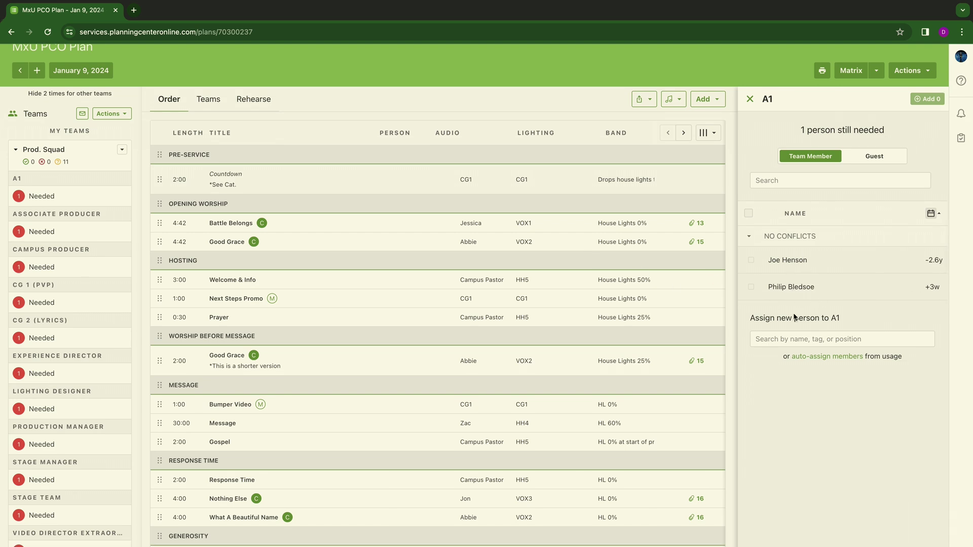
left_click(750, 99)
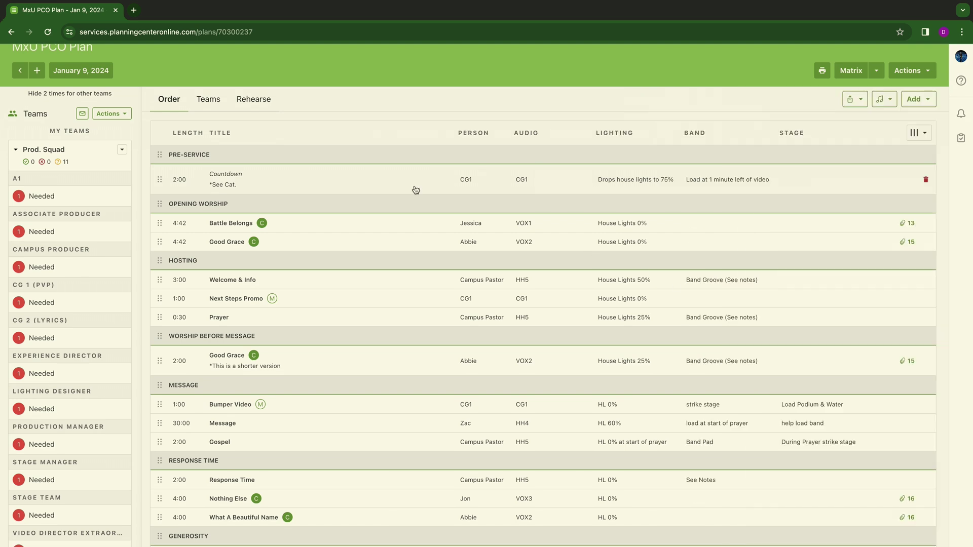
scroll(84, 352, "down", 2)
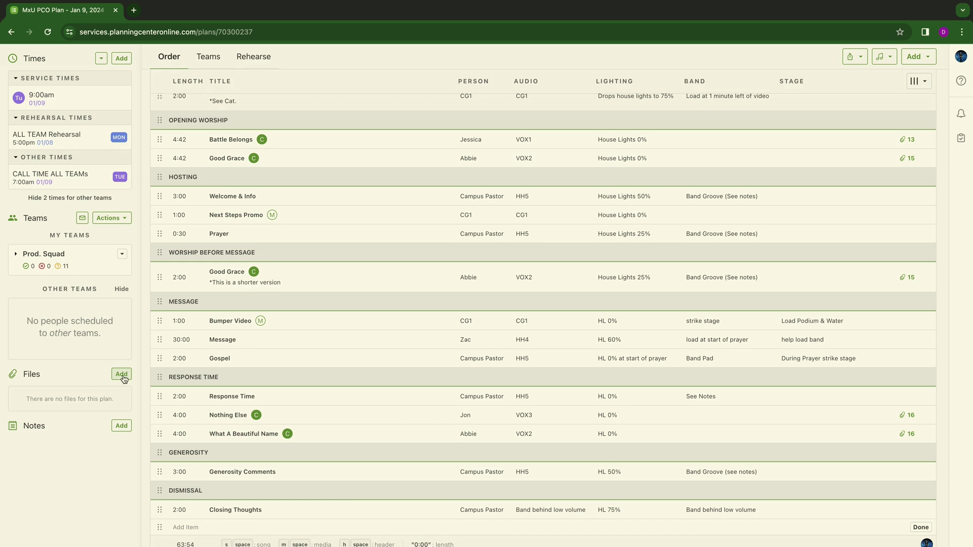
left_click(121, 375)
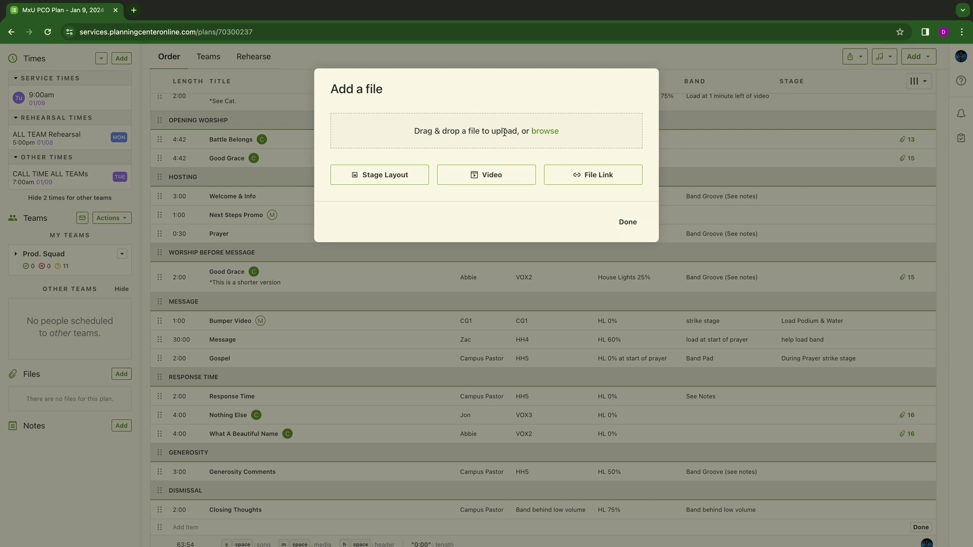
left_click(631, 224)
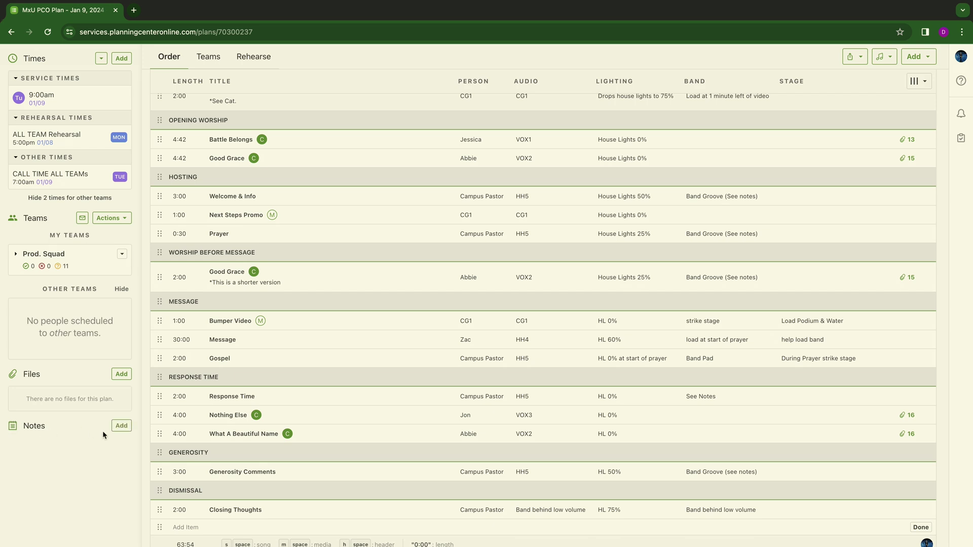
Add a Band plan note reading 'We are playing Good Grace bridge no vox'.
left_click(121, 425)
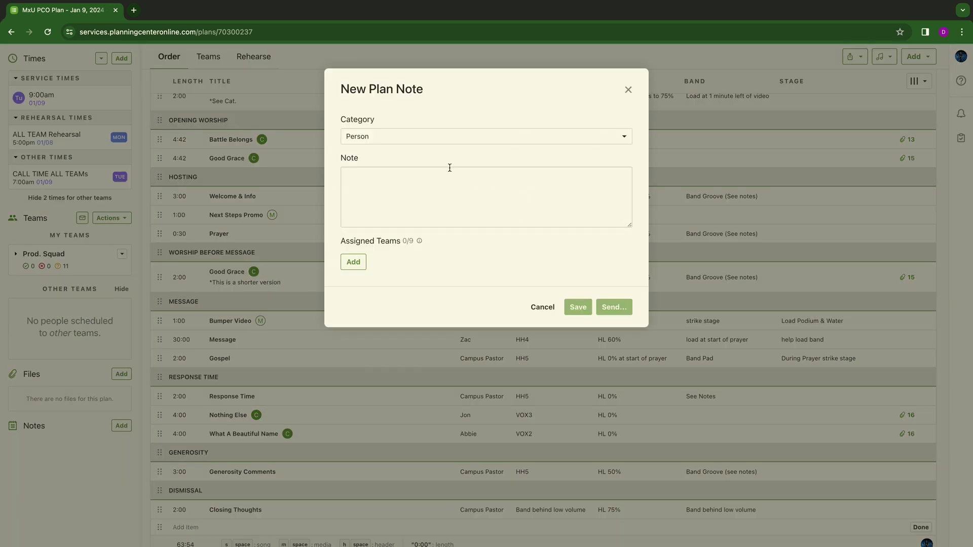
left_click(444, 138)
left_click(429, 177)
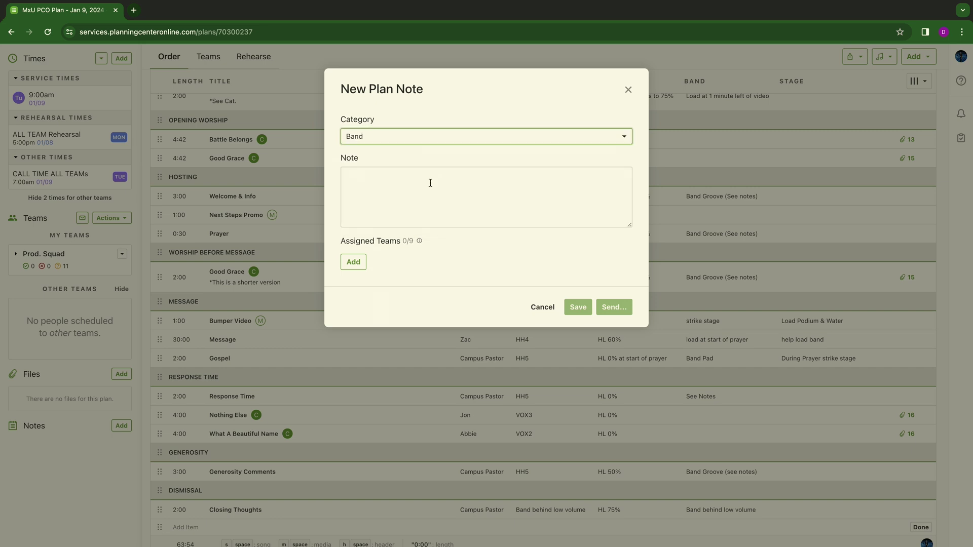
left_click(430, 182)
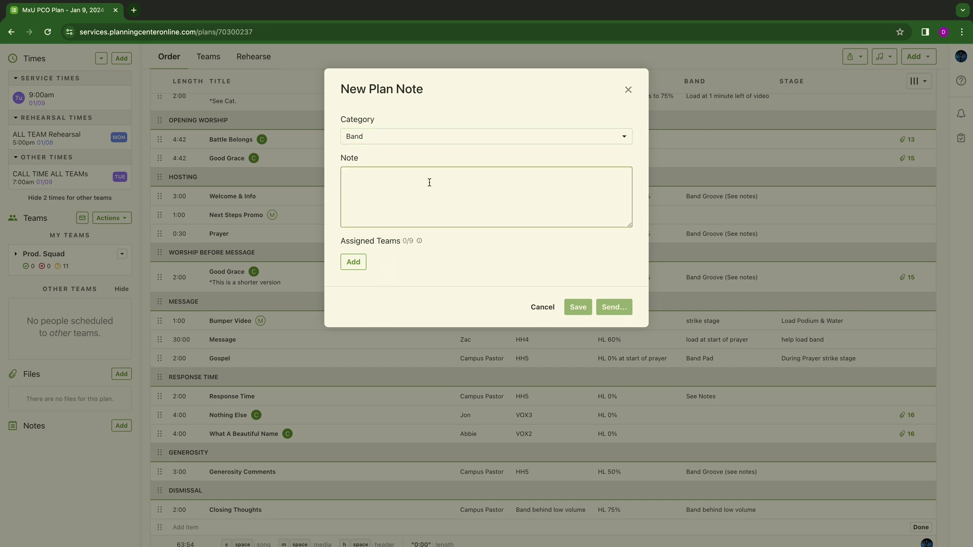
type("We")
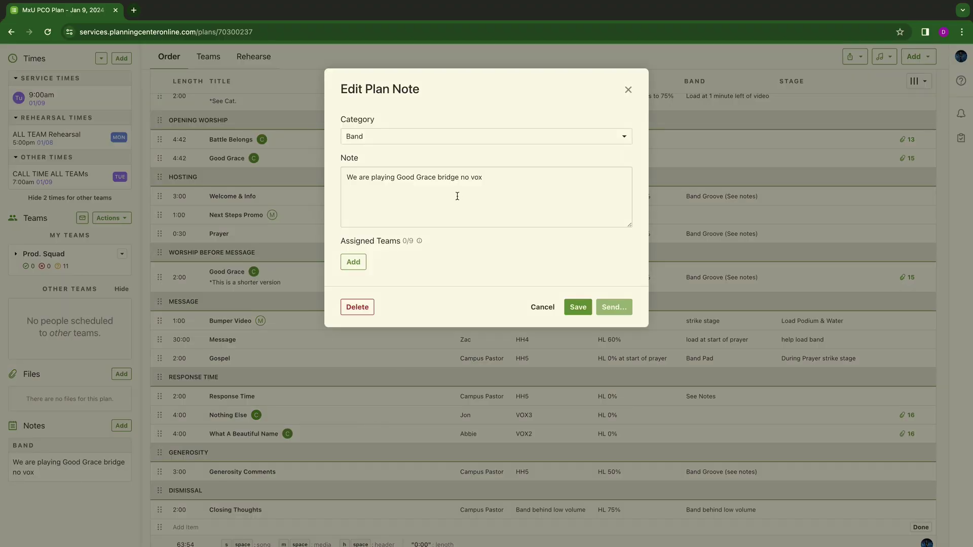
left_click(346, 175)
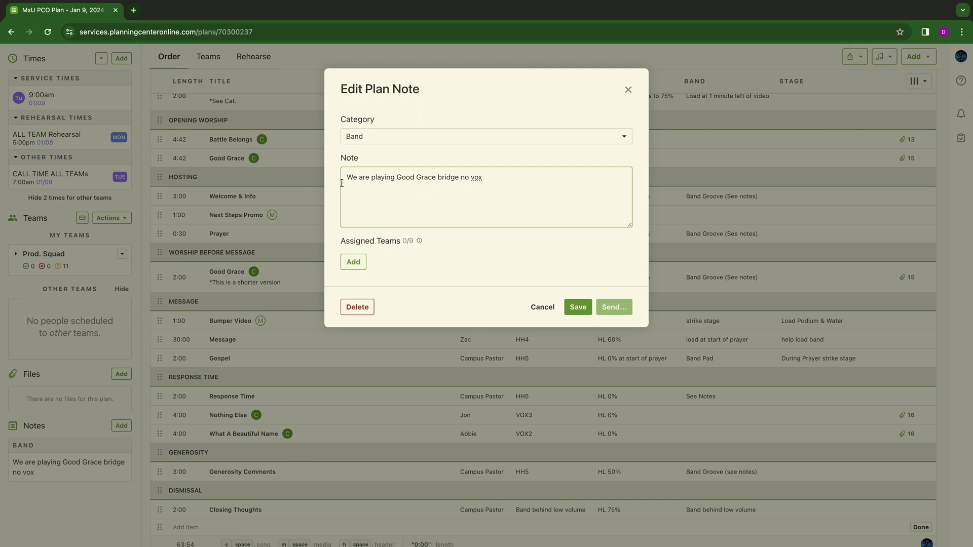
Prefix the note with 'During prayer', lowercase 'we', and save it.
type("Duy")
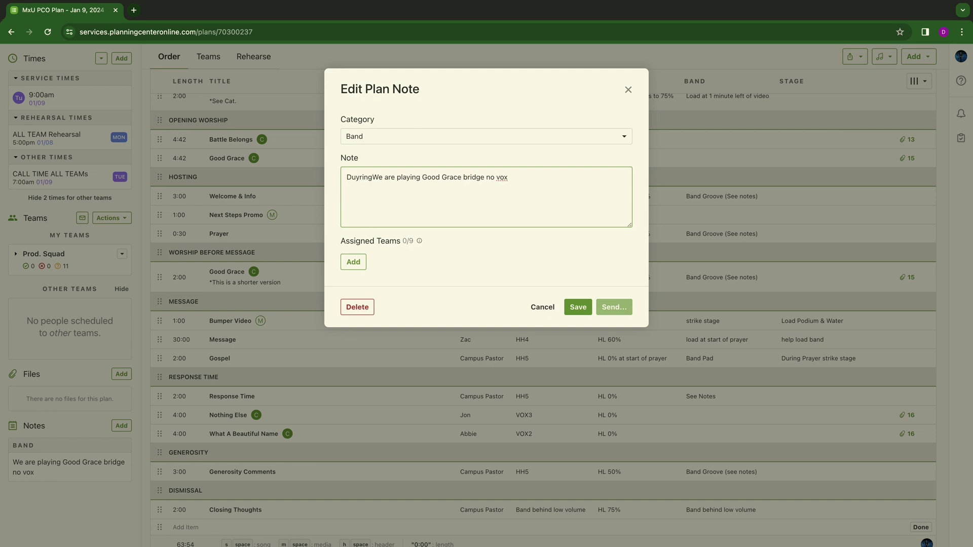
key("BackSpace")
type("ring")
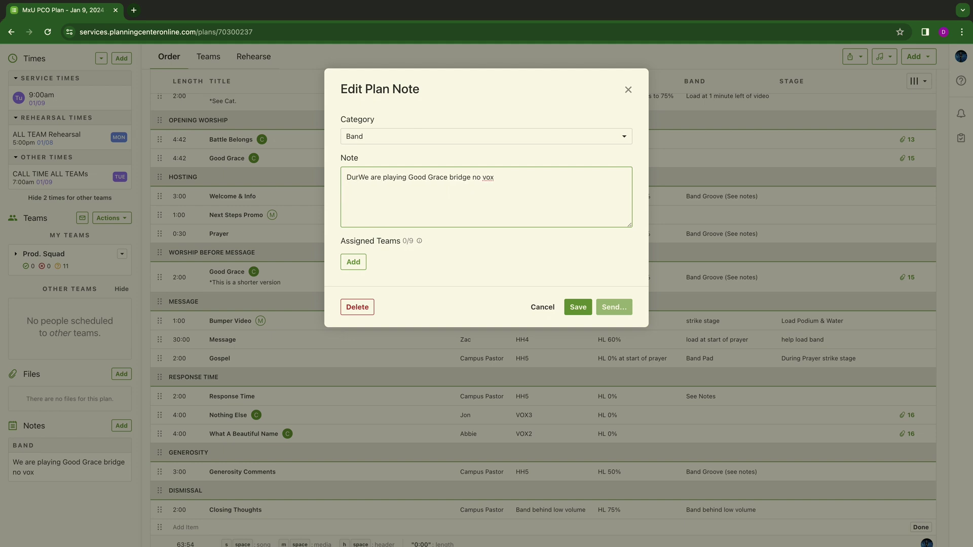
type(" prayer")
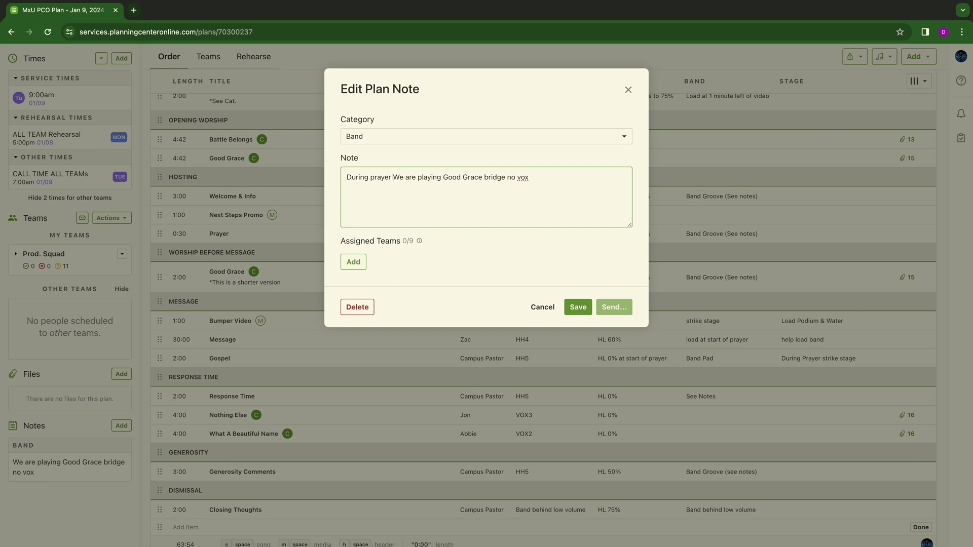
key("Delete")
type("w")
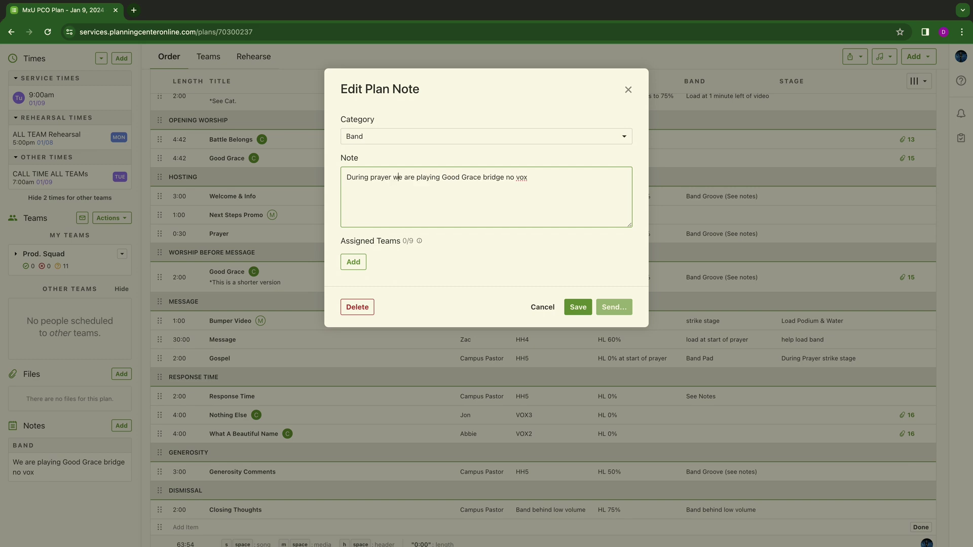
left_click(582, 307)
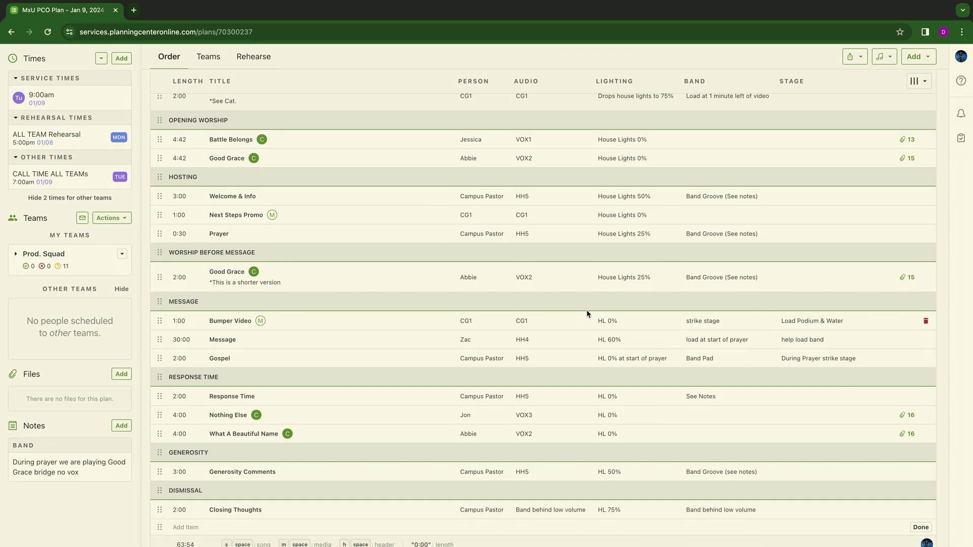